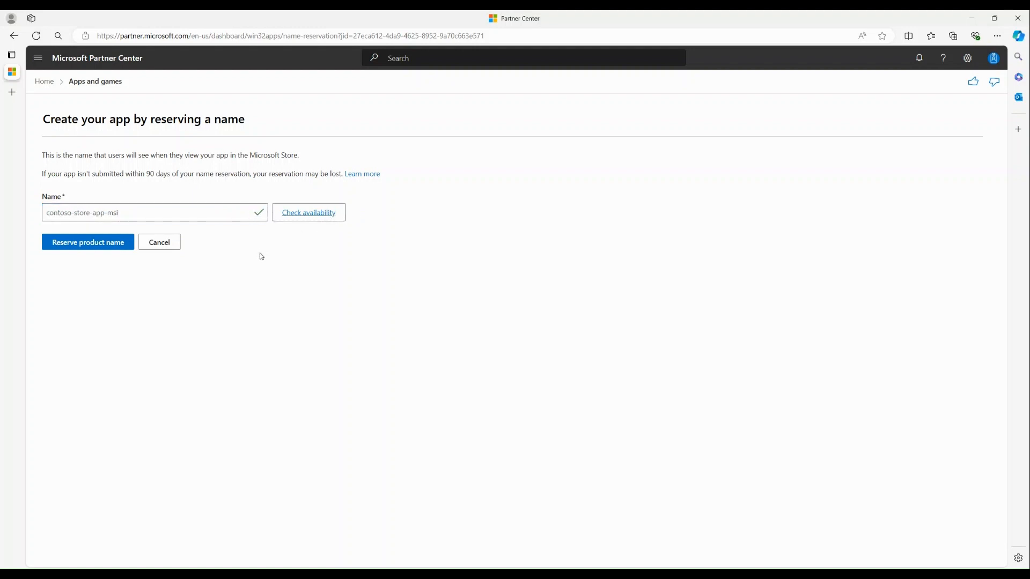
- Reserve the product name contoso-store-app-msi for the new app
click(89, 245)
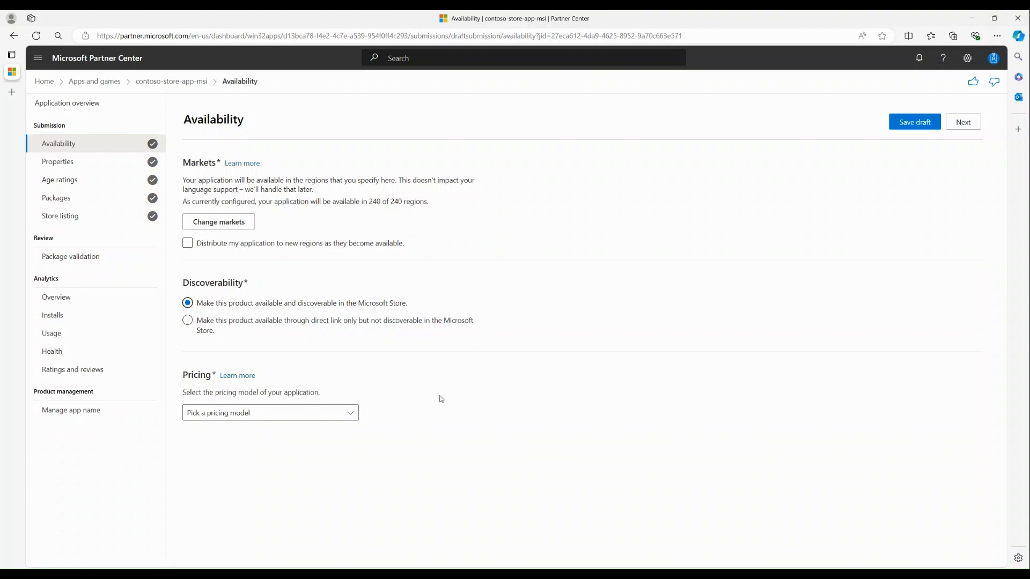
- Set the app's pricing model to "Free: no payment necessary" and save the availability draft
click(338, 414)
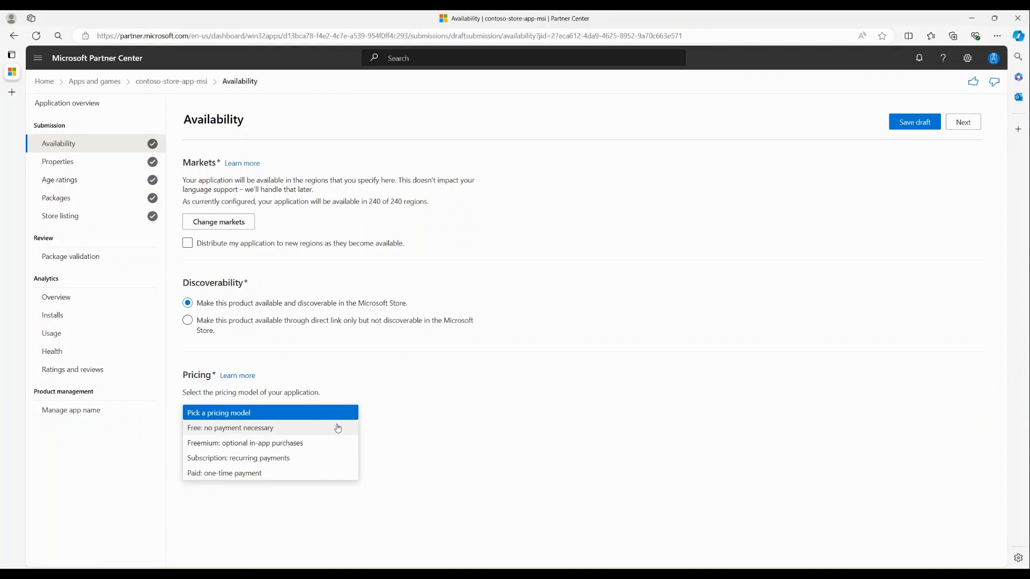
click(338, 428)
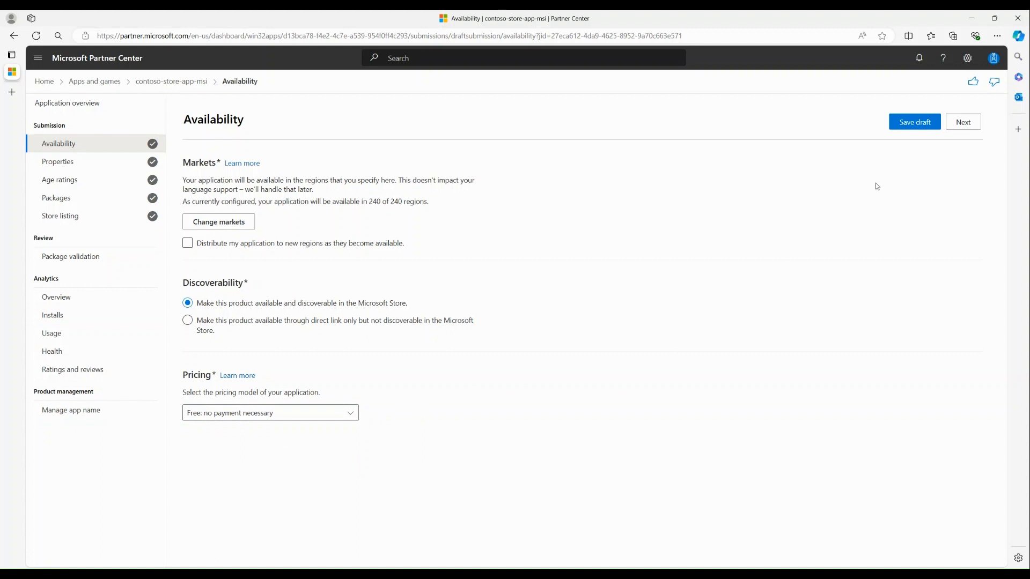
click(910, 129)
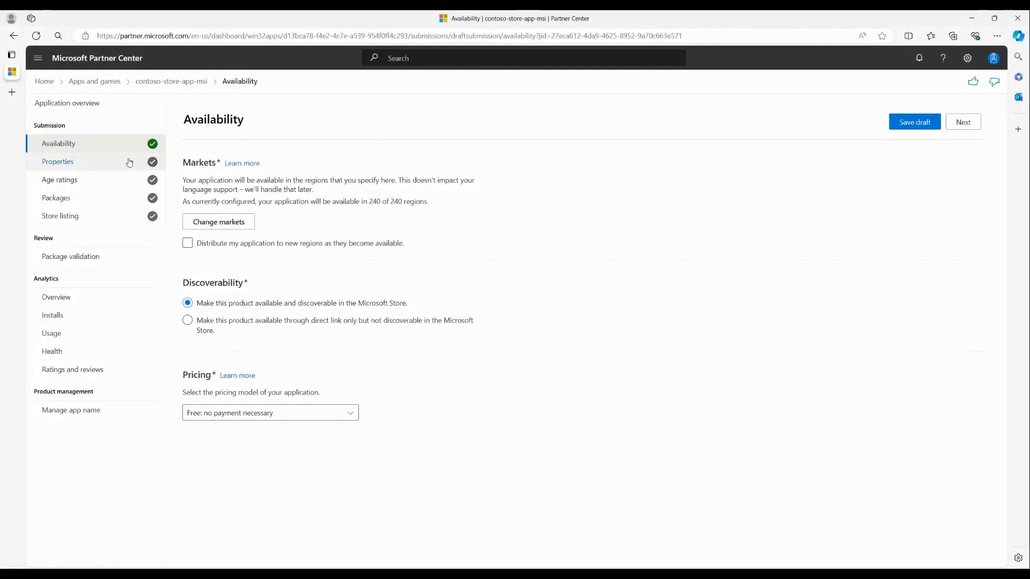
- In the submission's properties, set the category to Utilities & tools, answer No to personal information collection, and save the draft
click(111, 161)
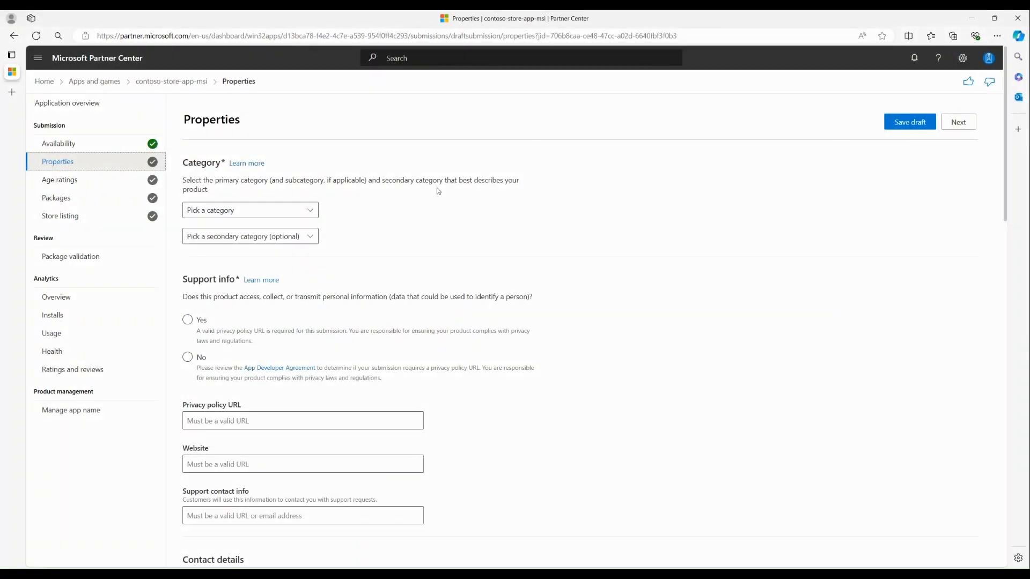
click(308, 215)
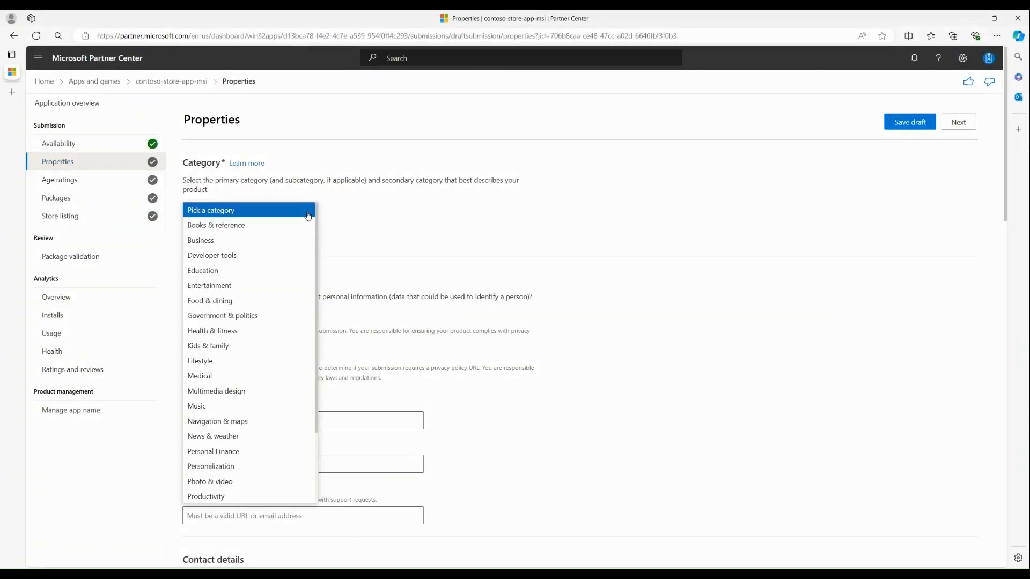
scroll(265, 424, down, 3)
click(261, 447)
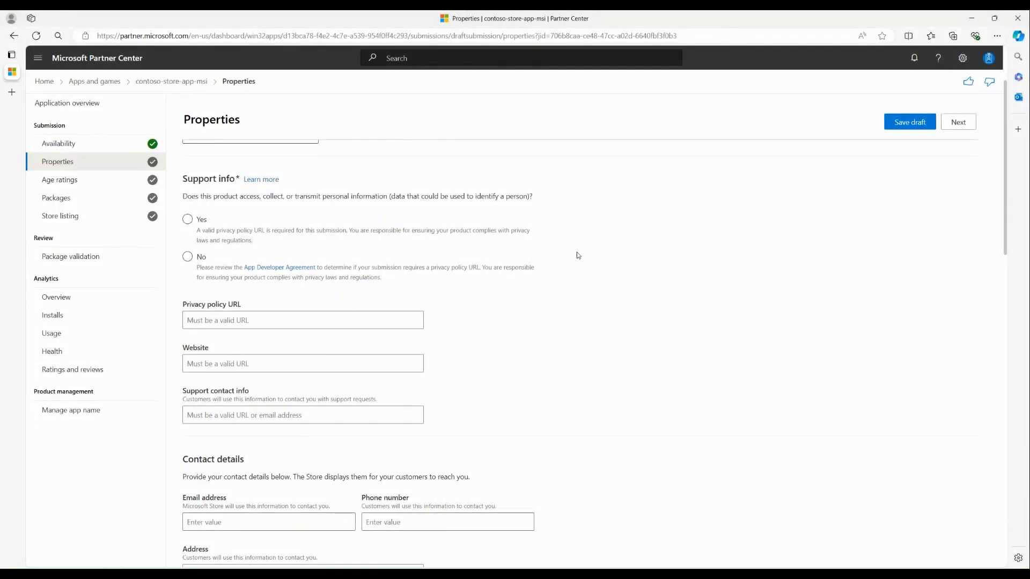
click(439, 280)
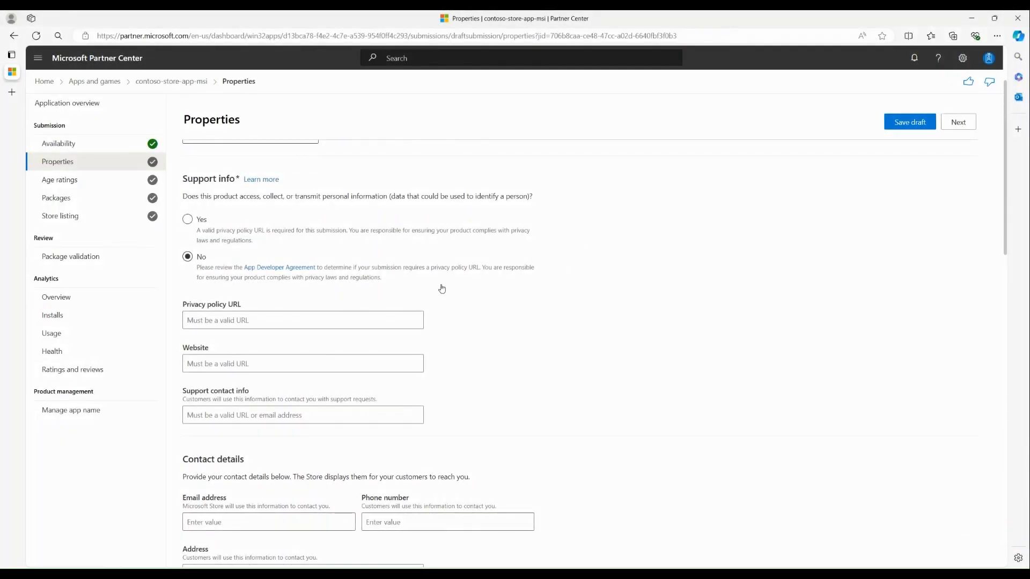
click(189, 258)
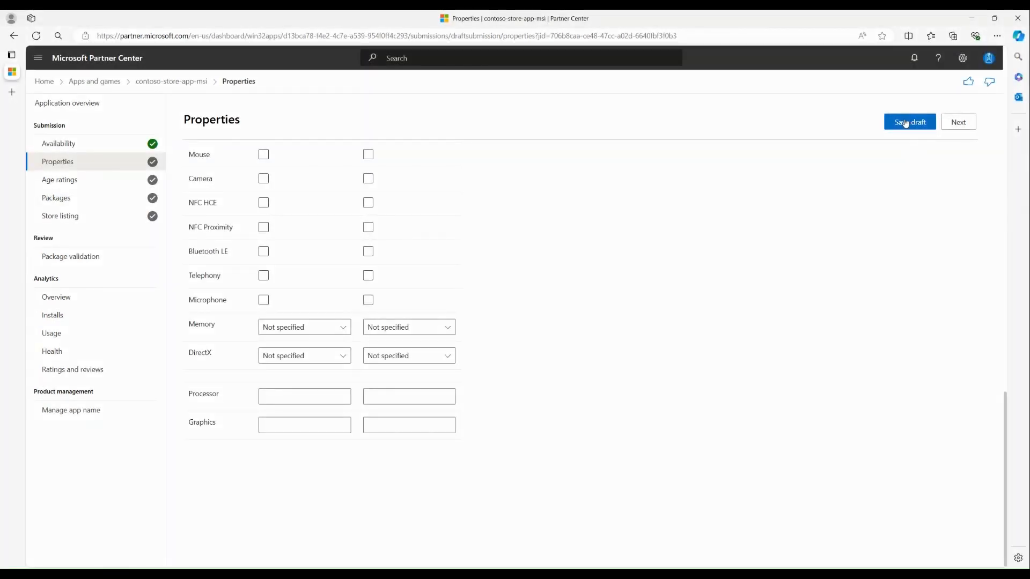
click(906, 123)
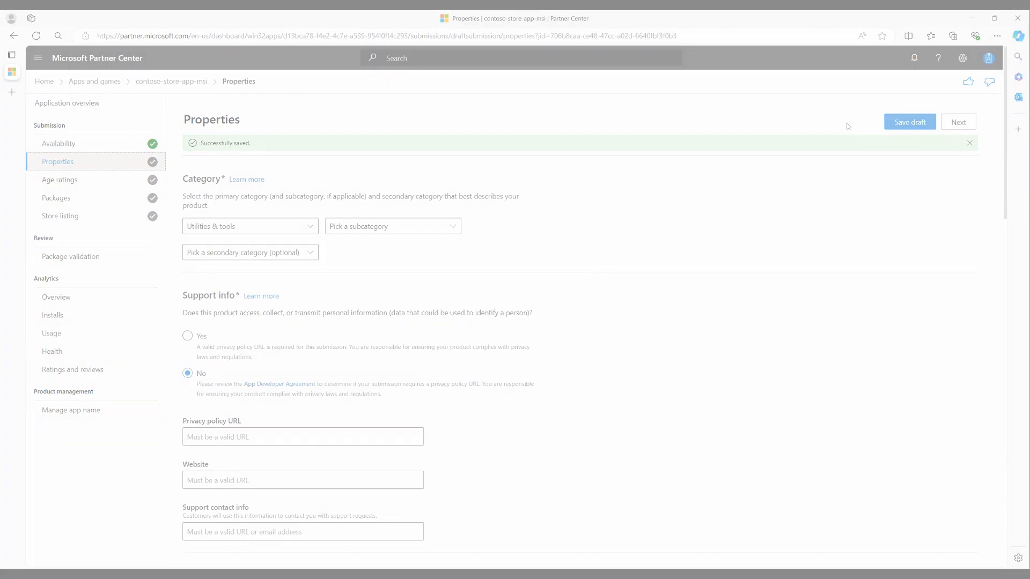
- In the age ratings questionnaire, choose All Other App Types and answer No to downloaded content, user sharing, online content and age-restricted promotion
click(97, 184)
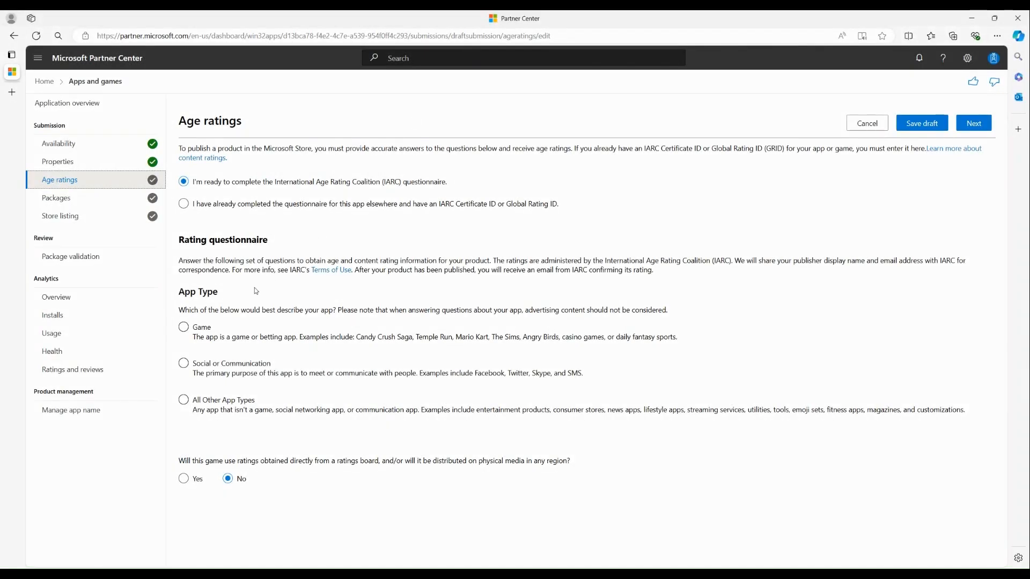
click(193, 400)
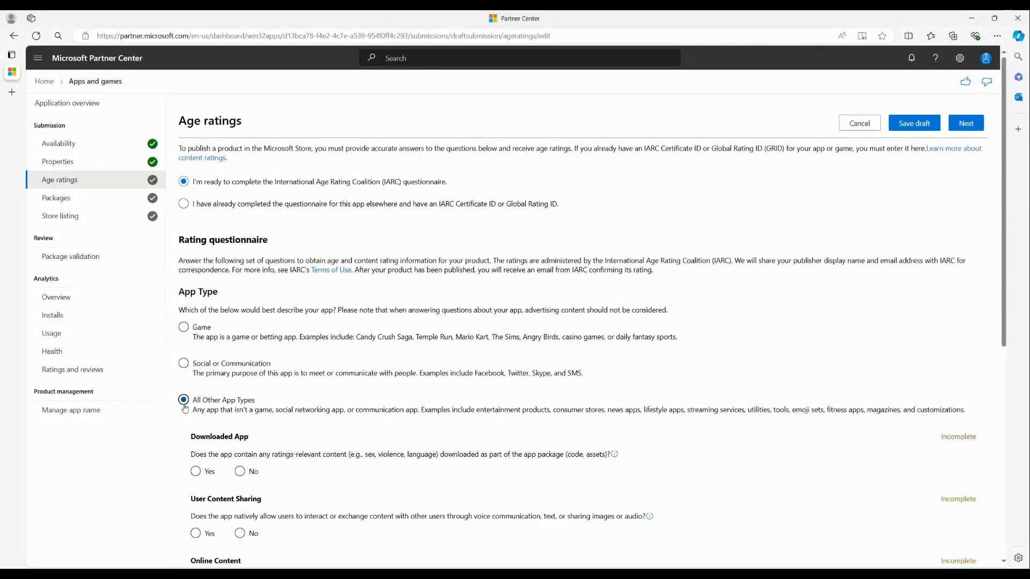
scroll(242, 401, down, 3)
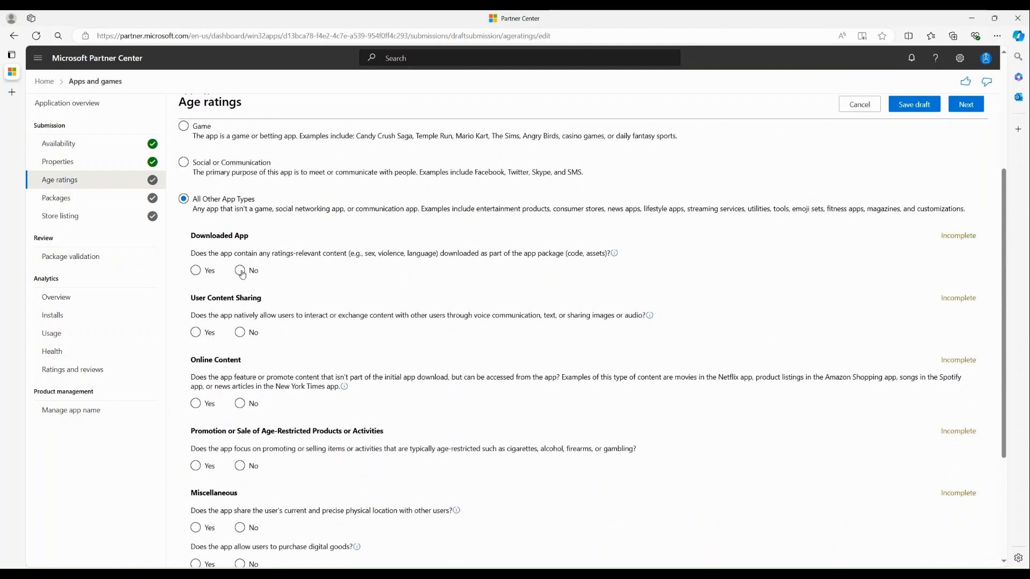
click(239, 270)
click(240, 332)
click(240, 404)
click(240, 465)
- Answer No to all four Miscellaneous questions of the age rating questionnaire, then preview and save the ratings
scroll(242, 470, down, 2)
click(240, 427)
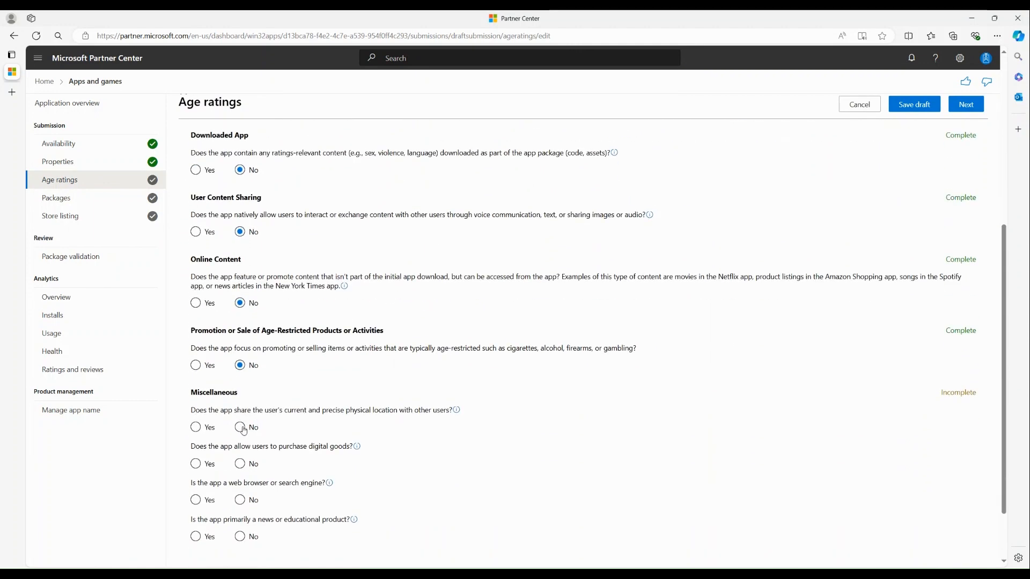
click(240, 464)
click(240, 499)
scroll(258, 436, down, 2)
click(240, 462)
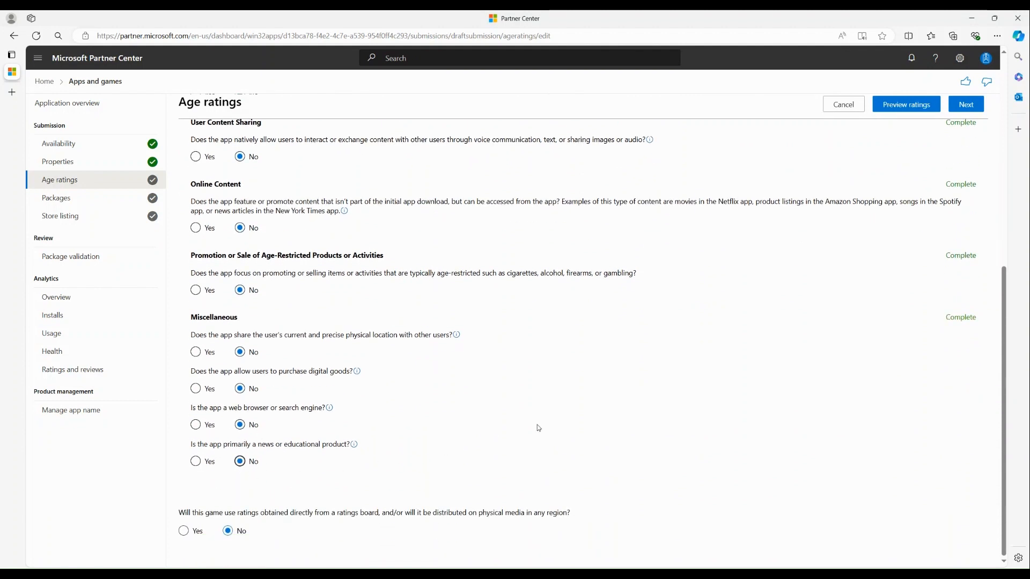
click(899, 107)
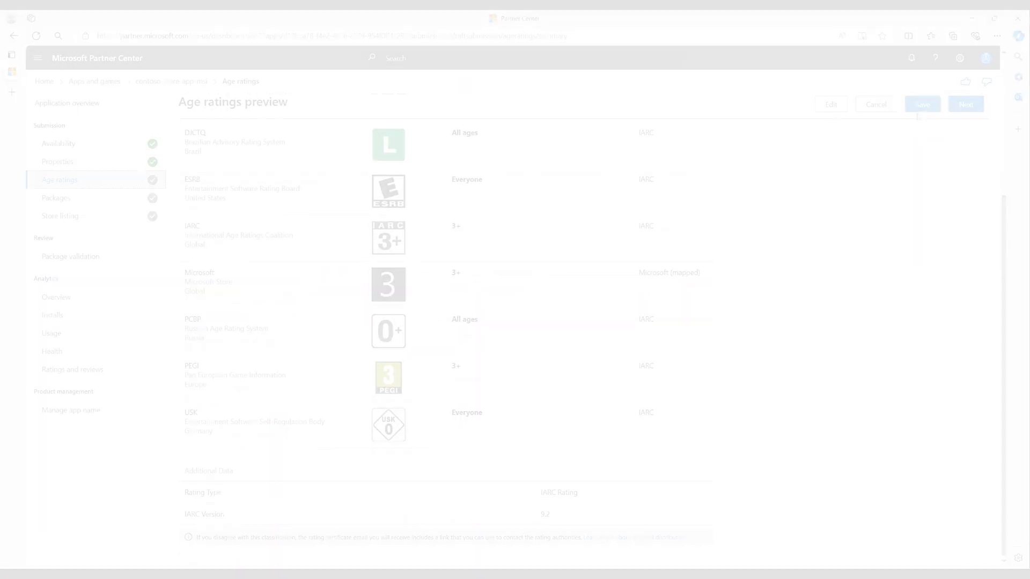
click(916, 108)
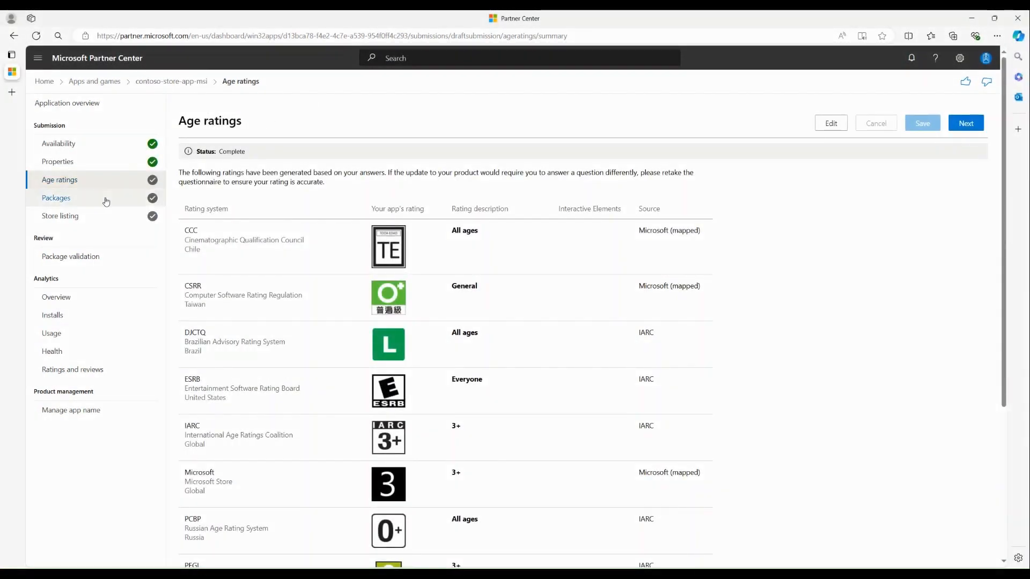
click(106, 202)
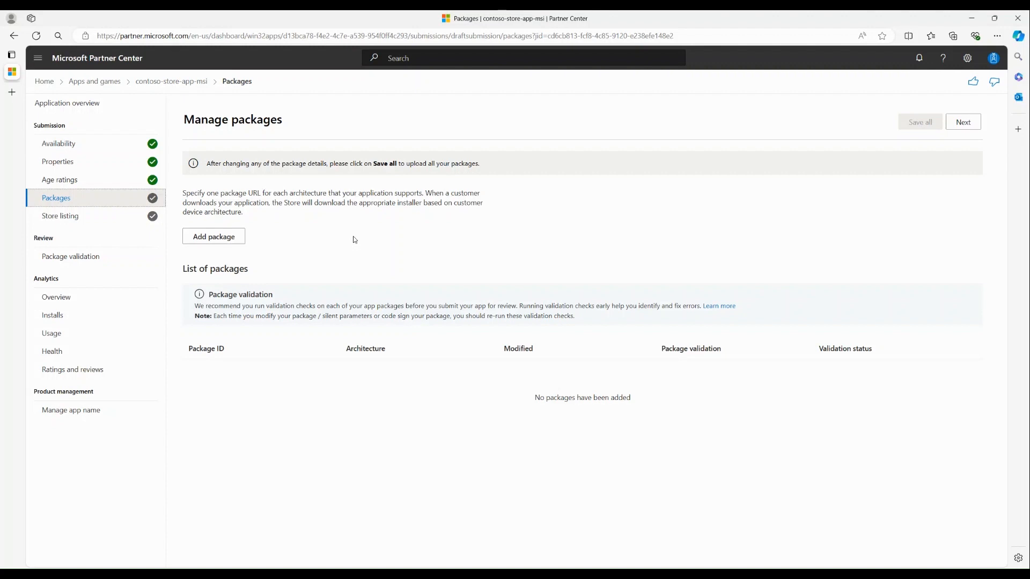
click(239, 238)
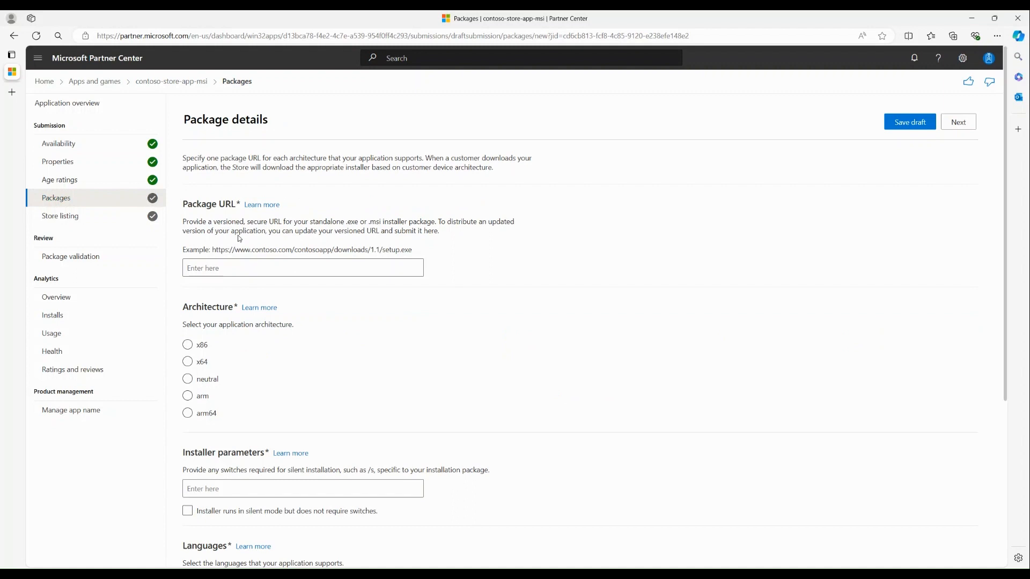
click(250, 266)
key(ctrl+v)
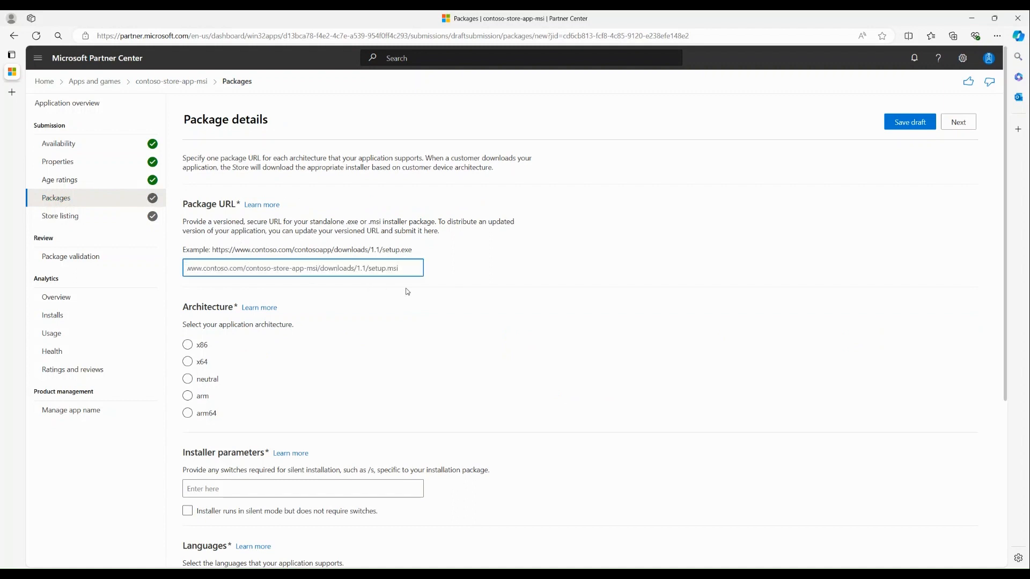
click(504, 271)
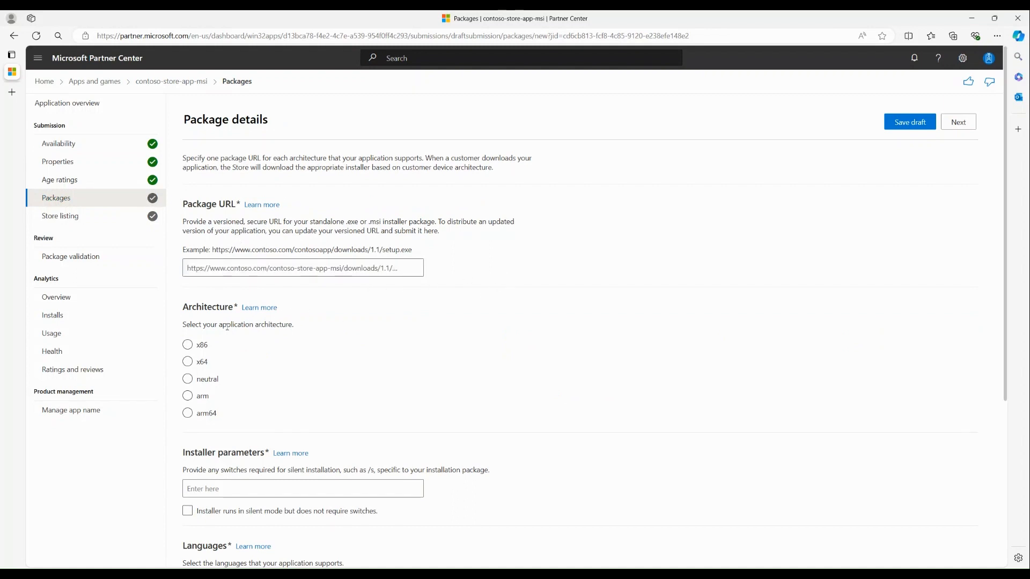
click(187, 345)
- Mark the package's installer as running silently without switches and select English as its supported language
scroll(474, 382, down, 5)
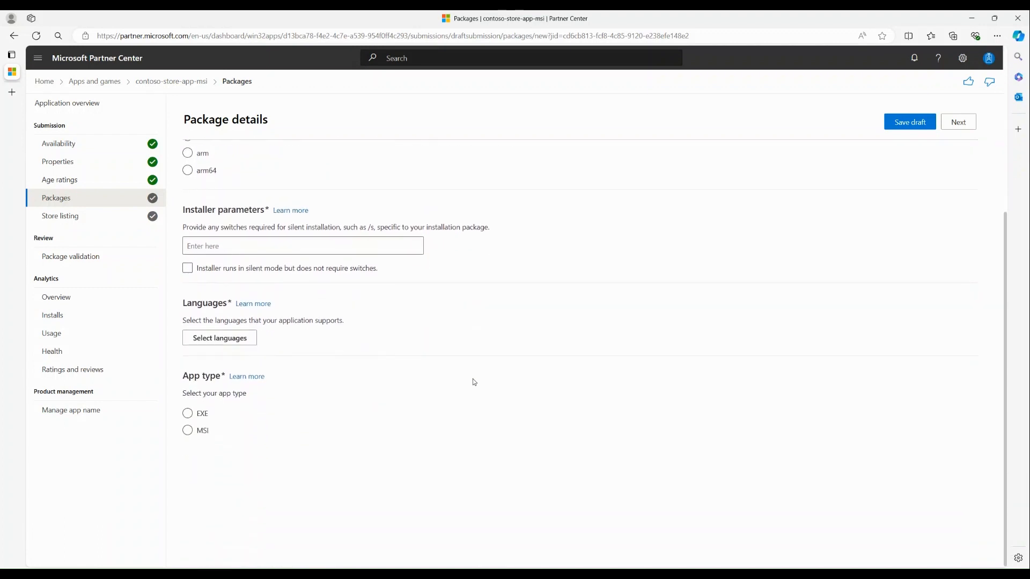
click(192, 271)
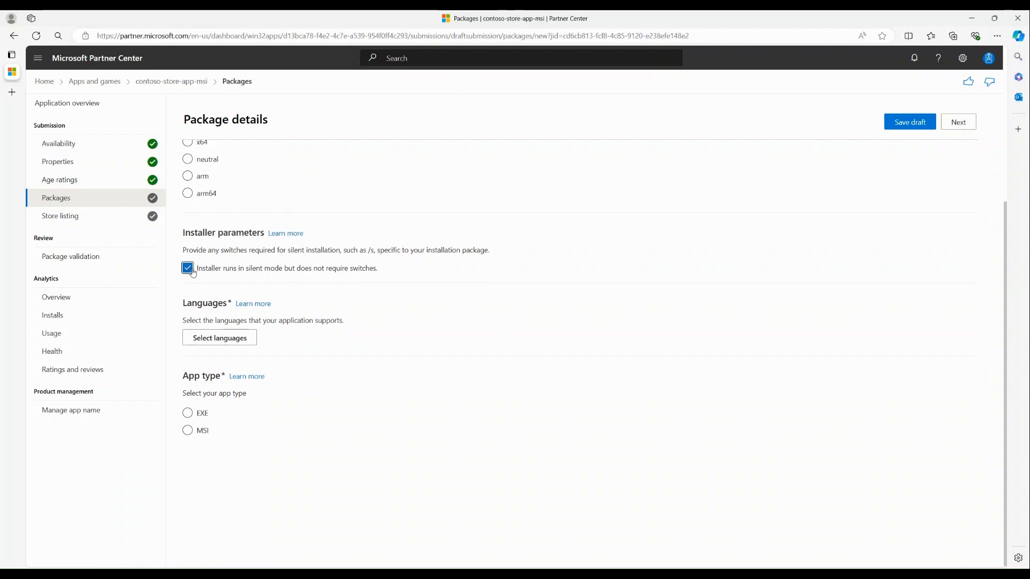
click(244, 336)
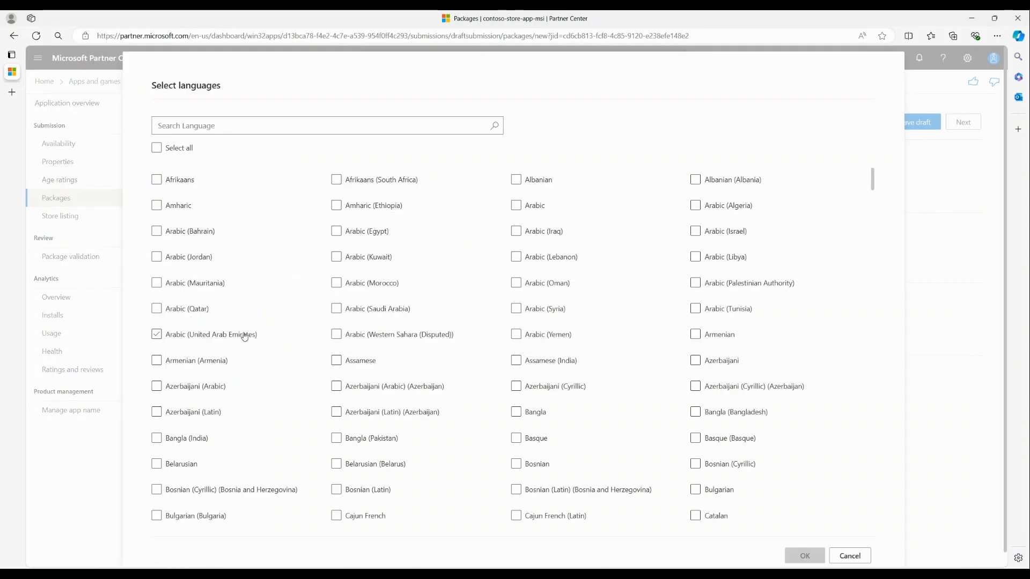
click(315, 128)
text(engl)
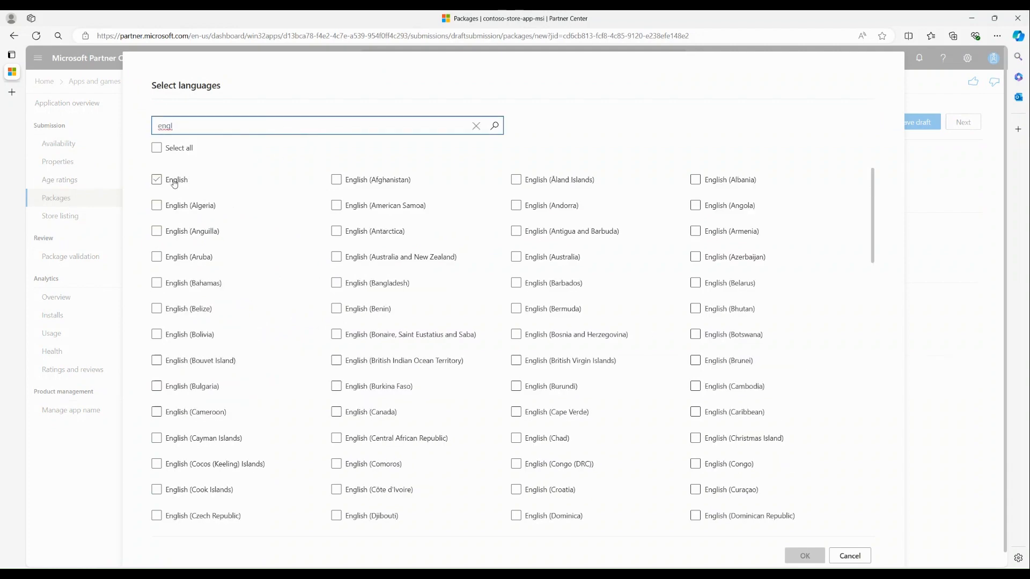
click(154, 181)
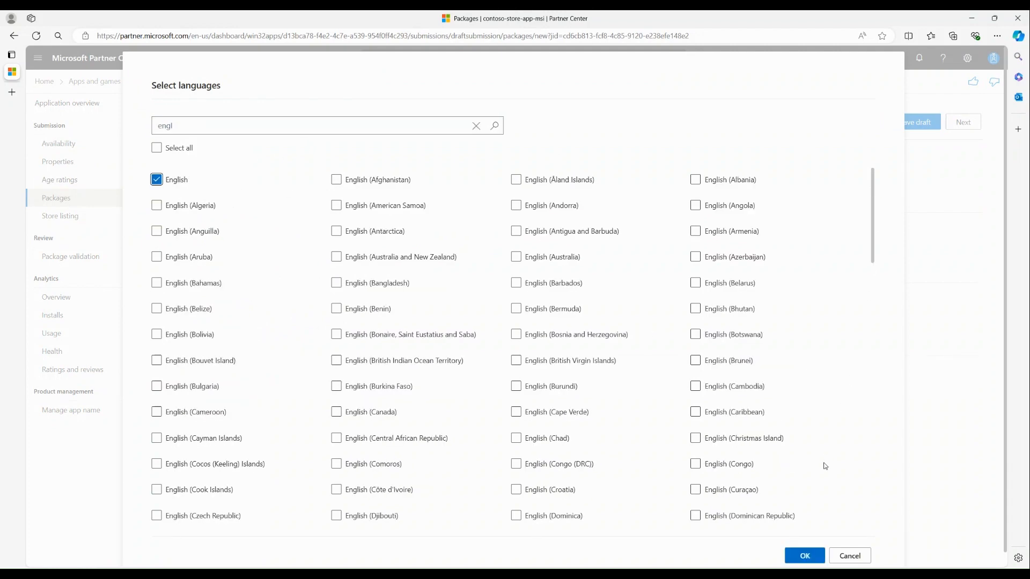
click(799, 558)
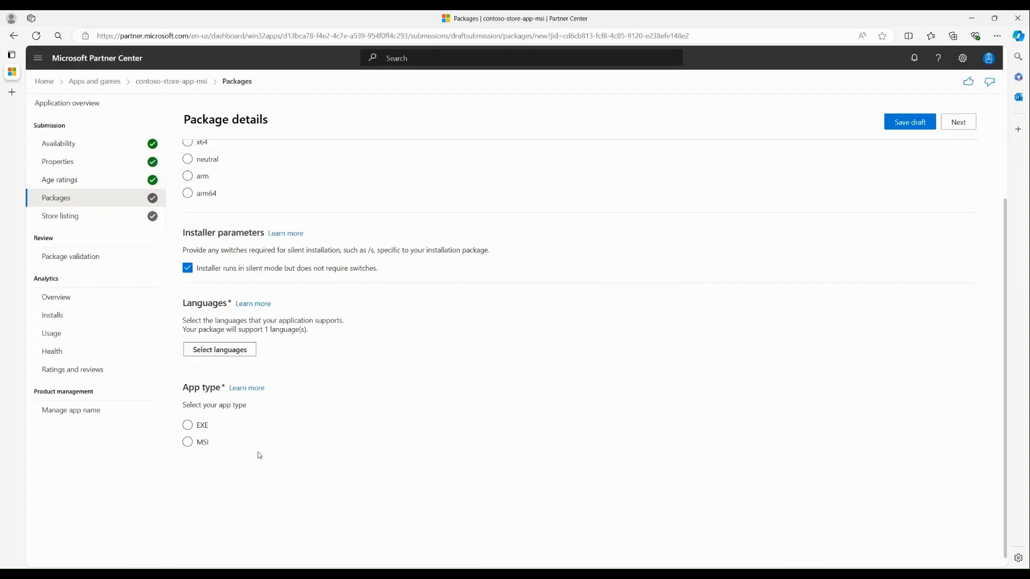
- Set the package's app type to MSI, save its draft, and save all packages
click(188, 443)
click(904, 123)
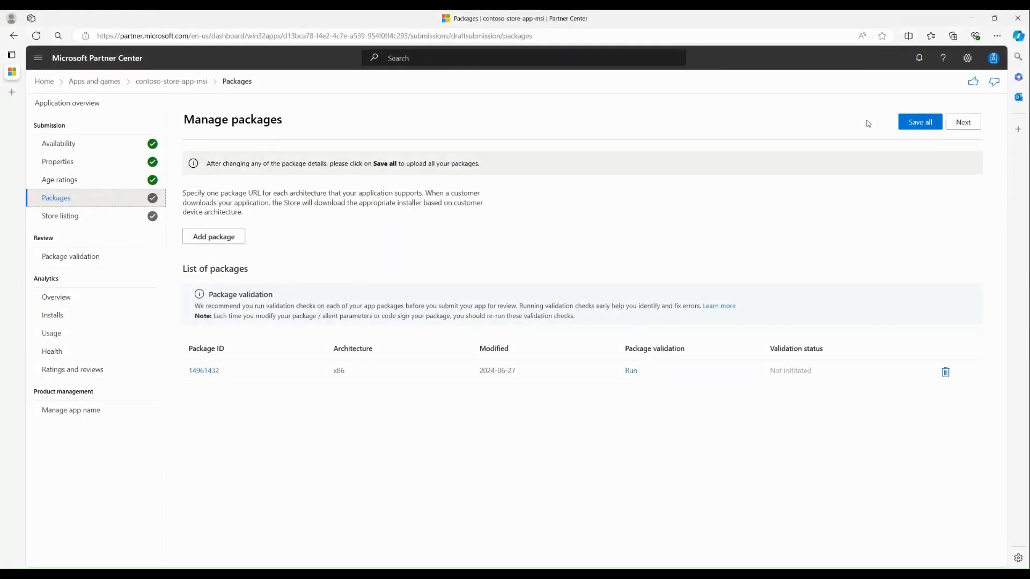
click(901, 120)
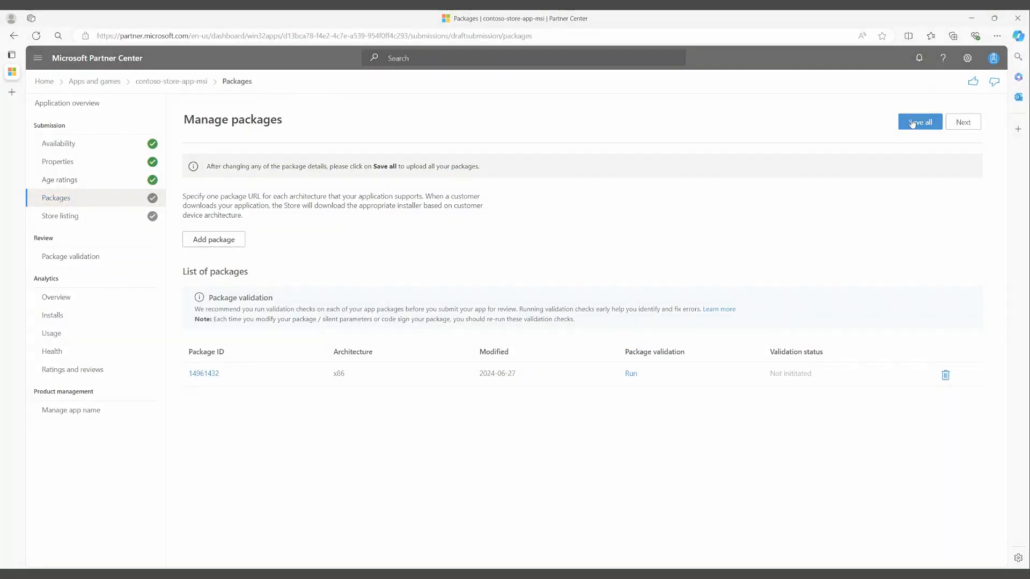
- Add English as a language to the app's Store listing
click(94, 222)
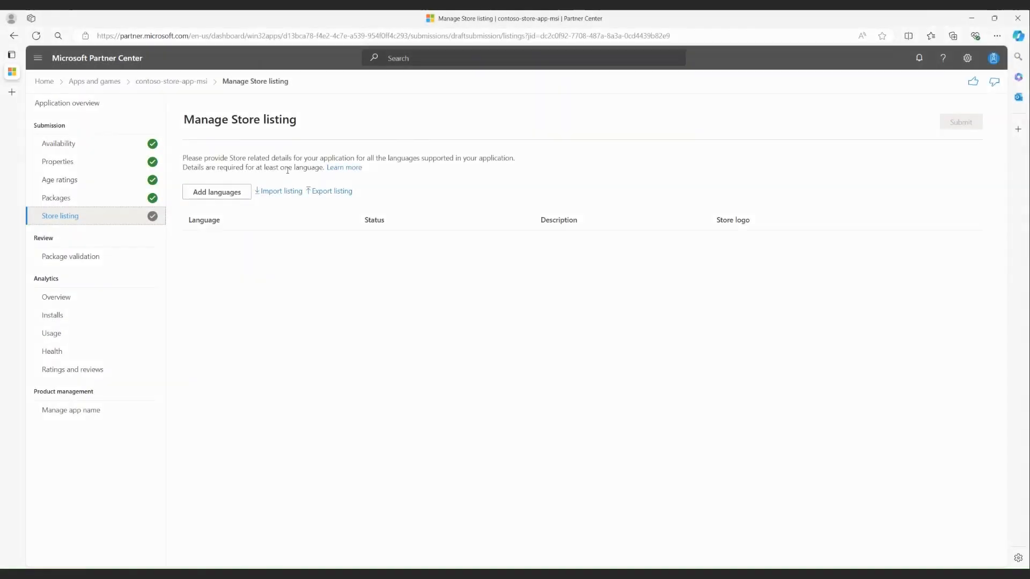
click(232, 195)
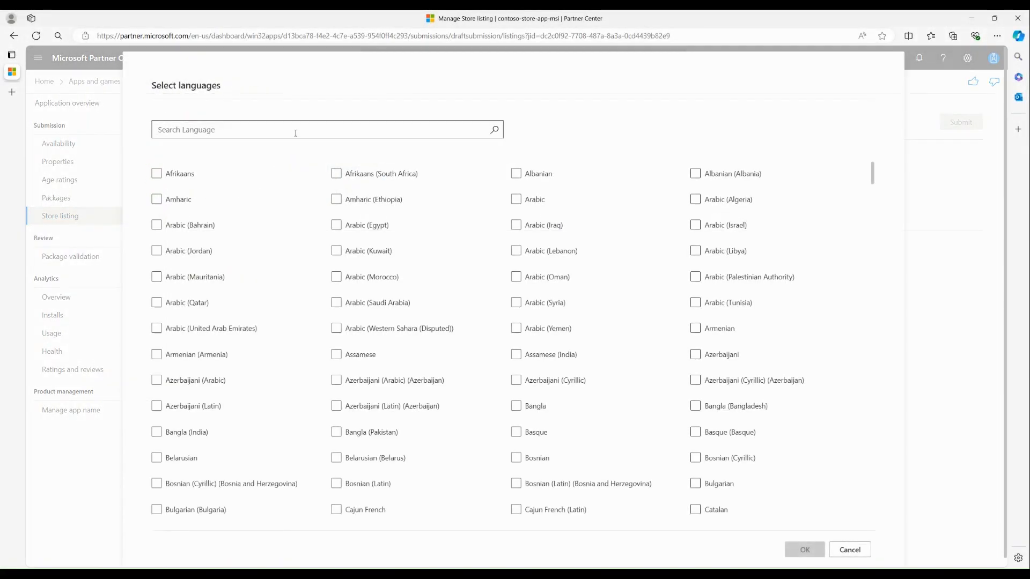
click(296, 133)
text(engl)
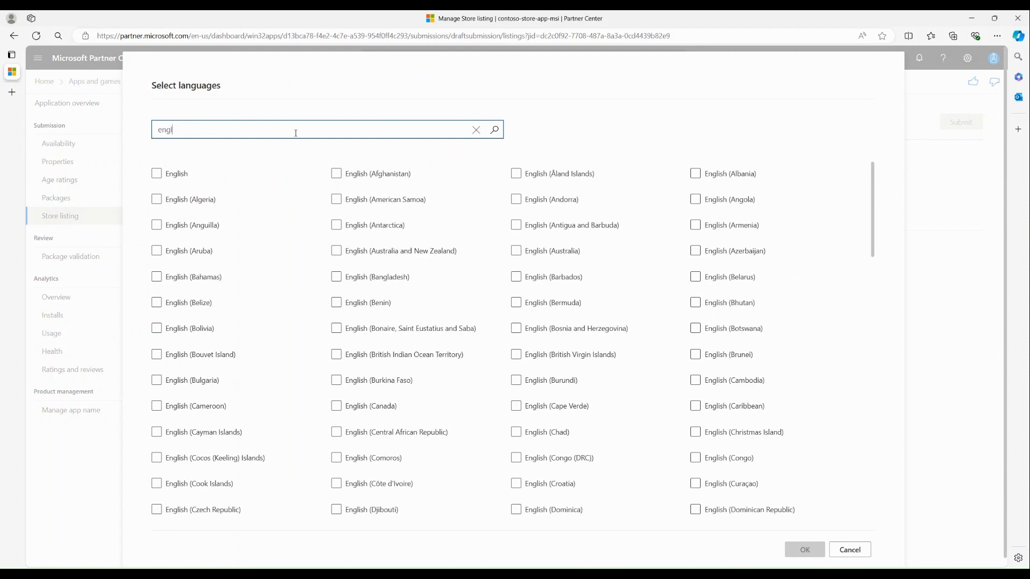
click(157, 173)
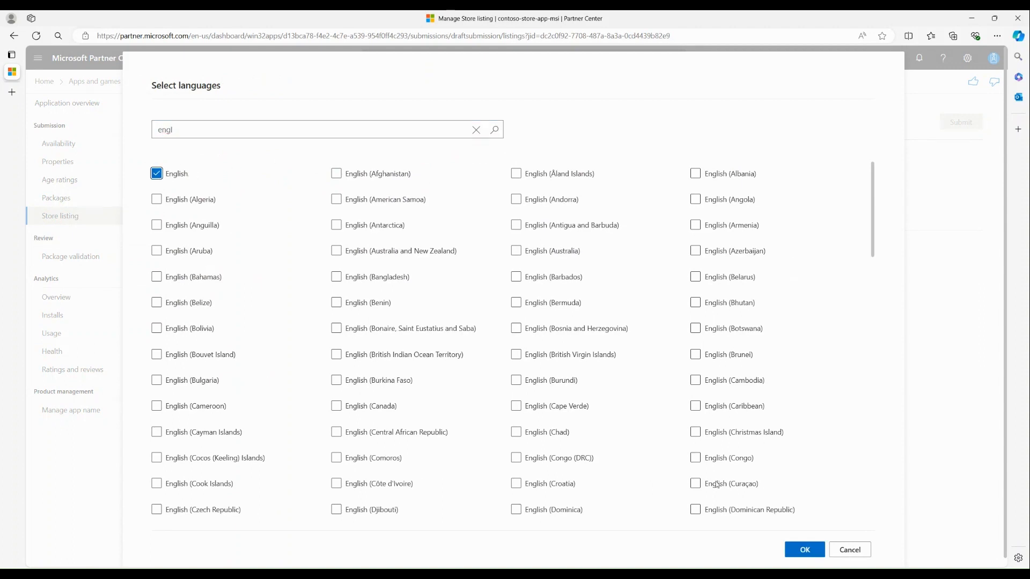
click(803, 551)
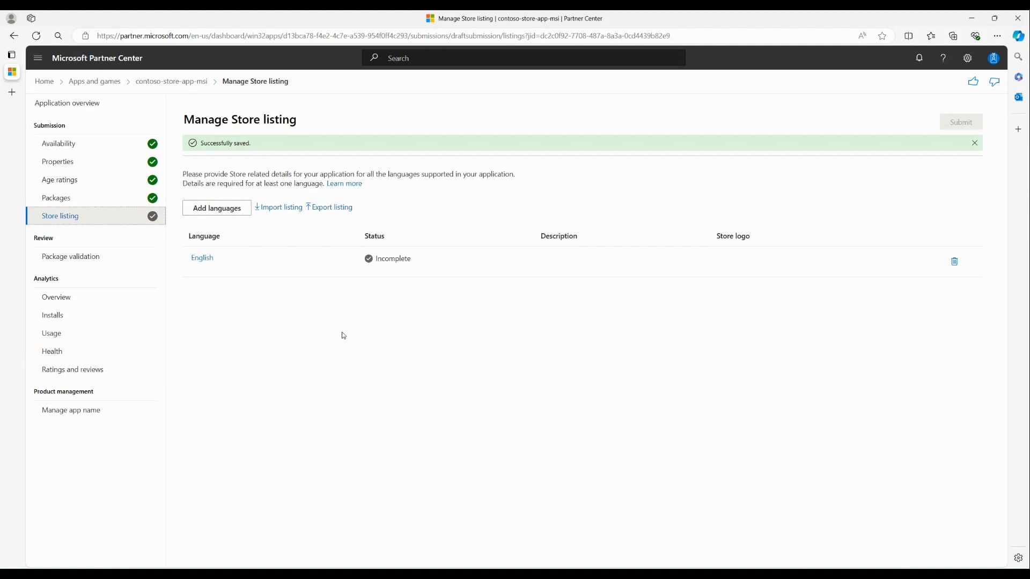
- Review the English Store listing details, from the description to the license terms, and save the draft
click(203, 259)
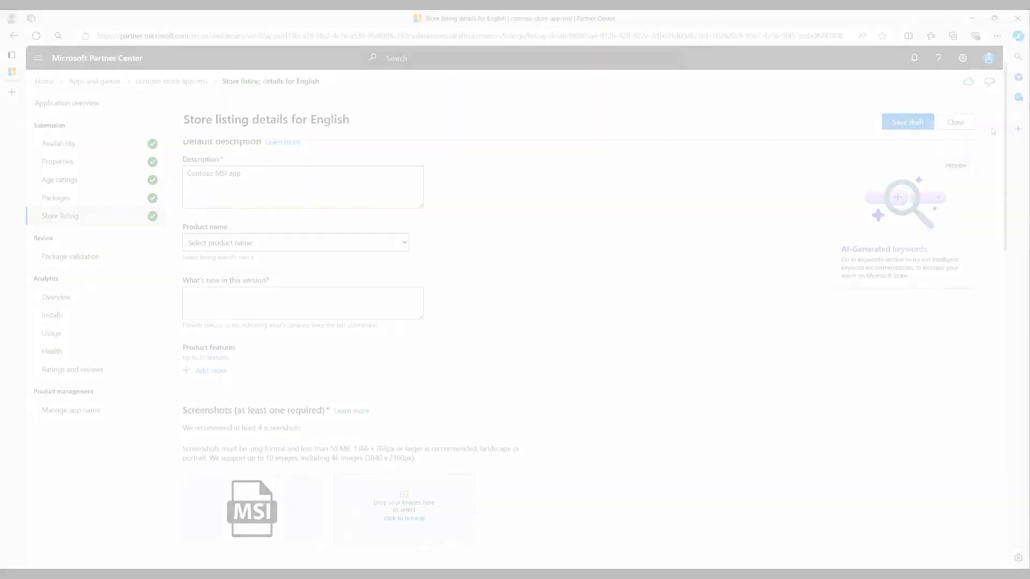
scroll(998, 261, down, 6)
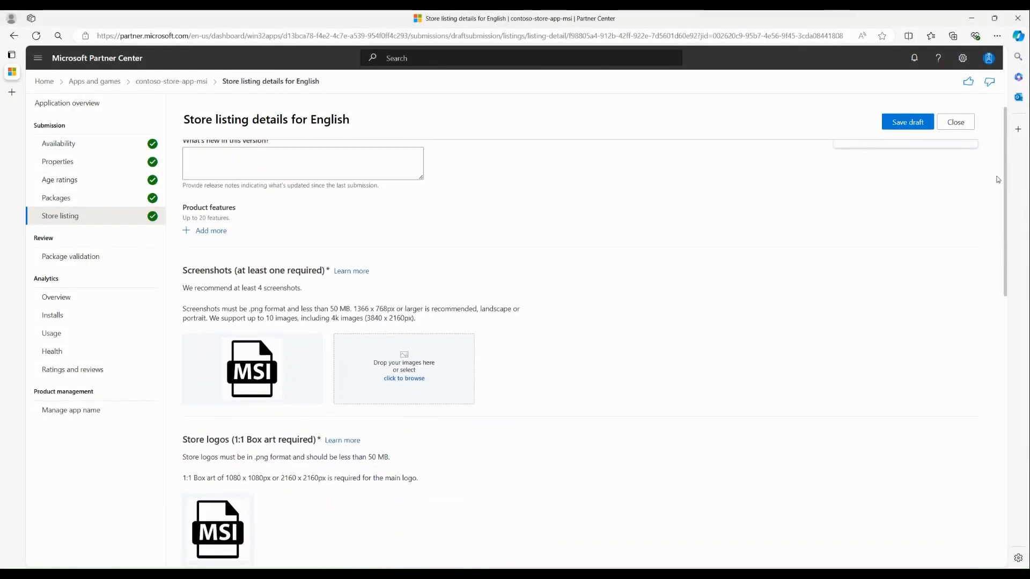
scroll(997, 261, down, 9)
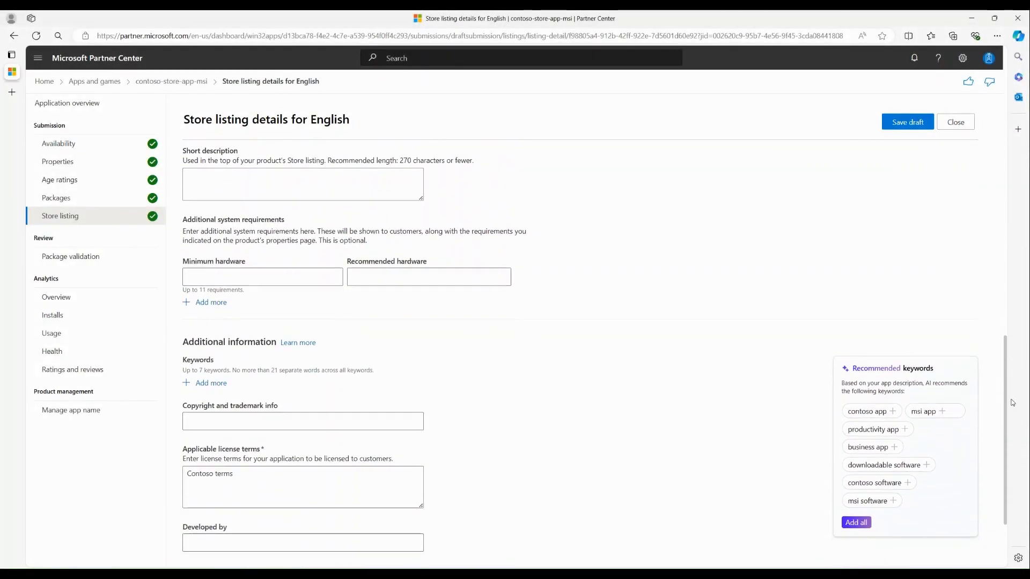
drag(1004, 452, 1012, 97)
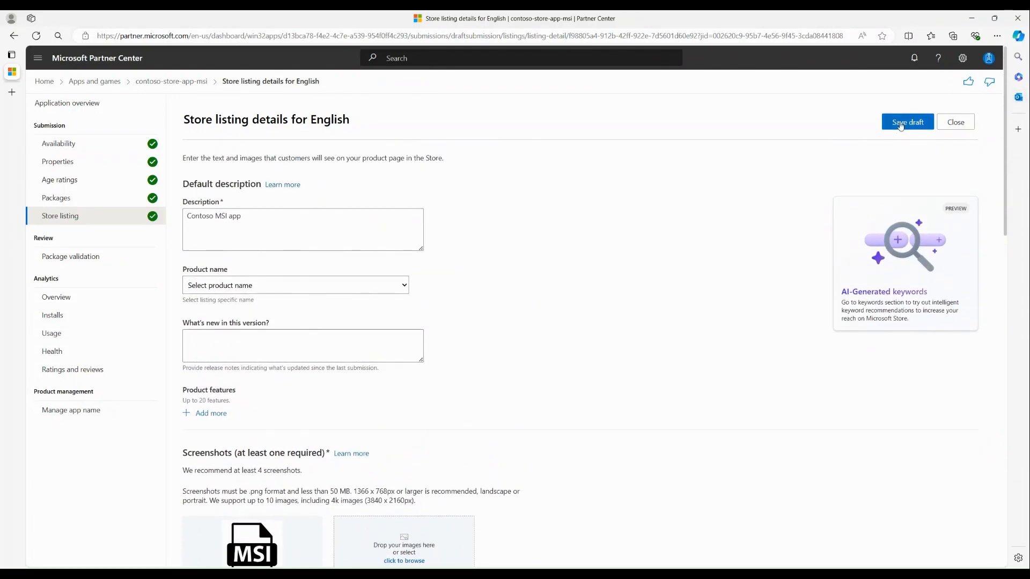
click(900, 123)
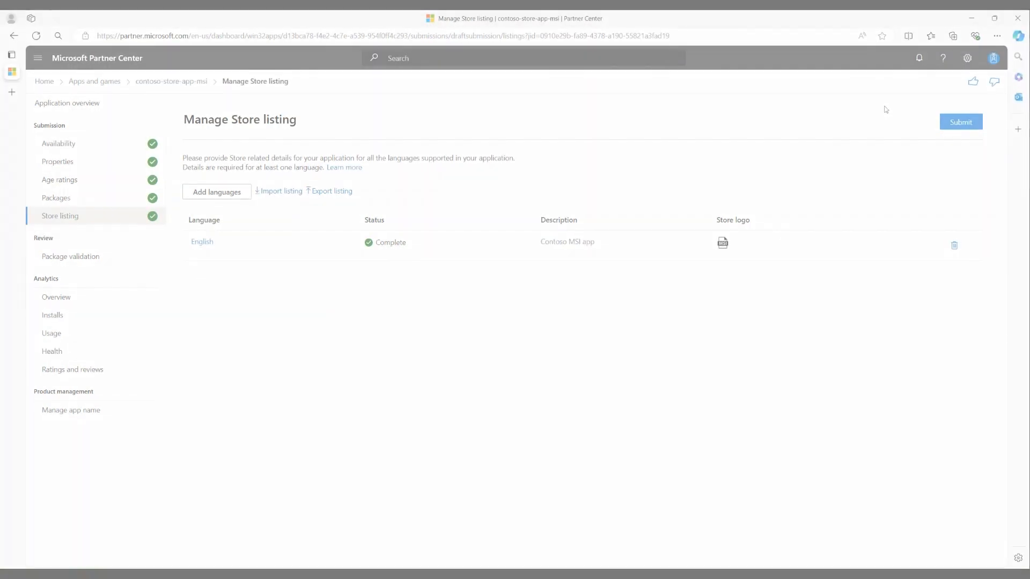
- Open the application overview of the submission
click(142, 105)
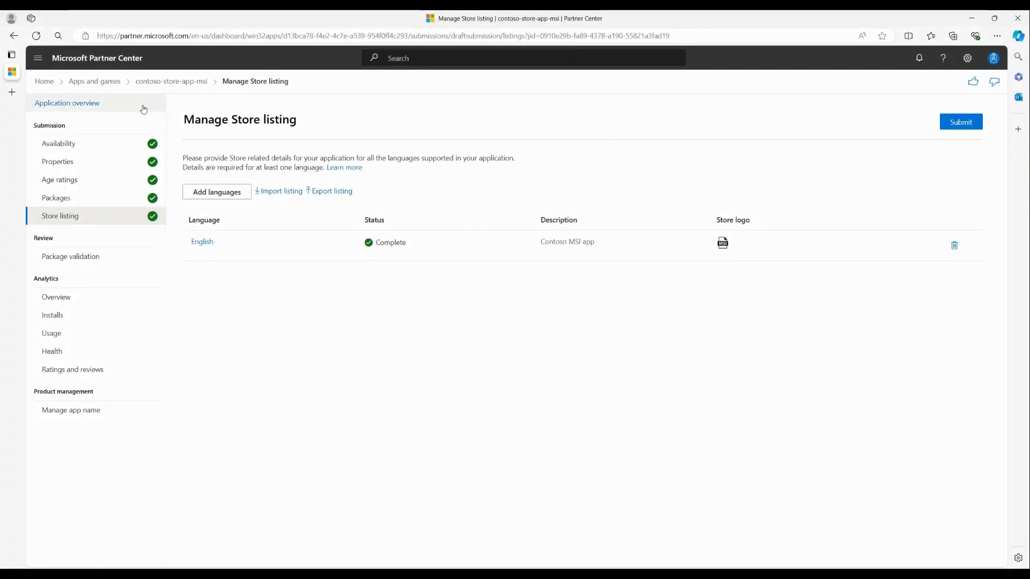